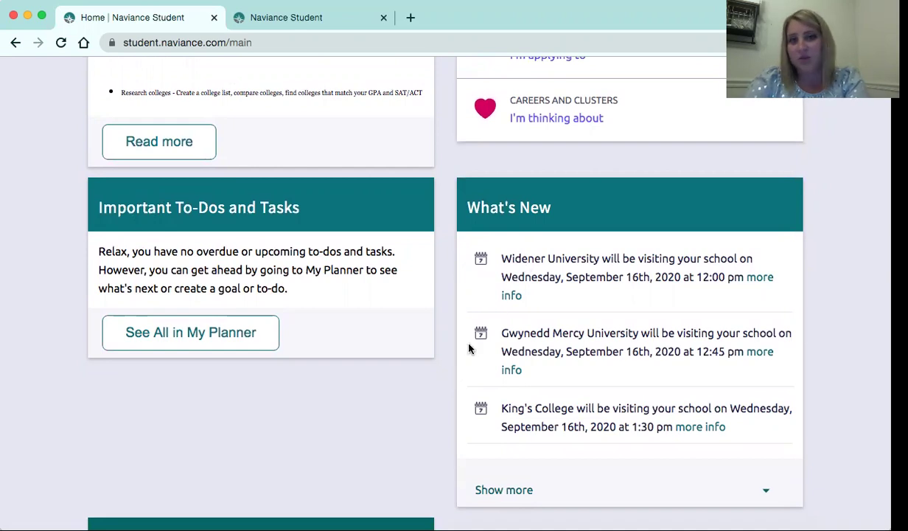
# Step: Go to the Colleges home page
pyautogui.scroll(6, 468, 348)
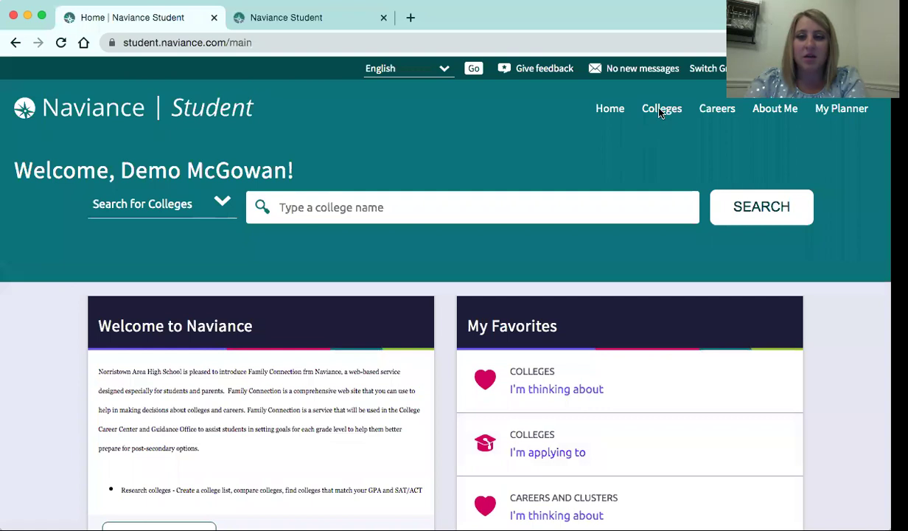
pyautogui.click(661, 113)
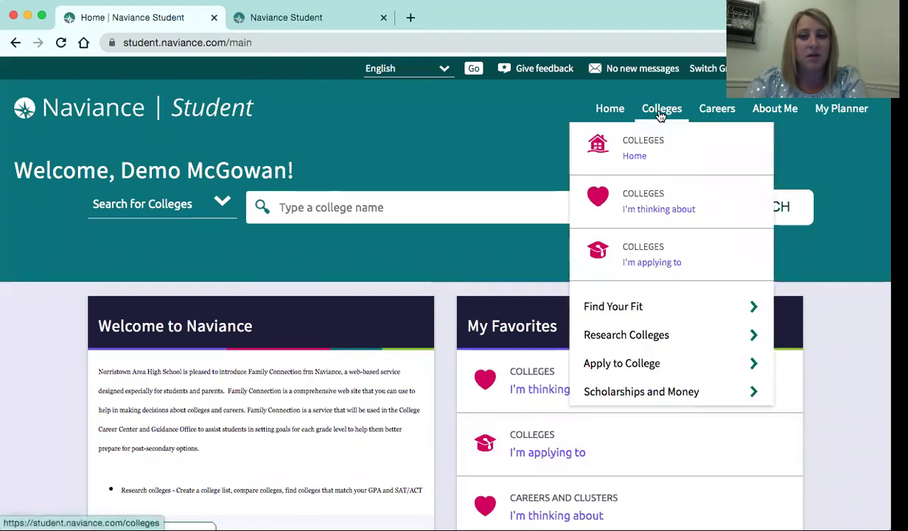
pyautogui.click(633, 156)
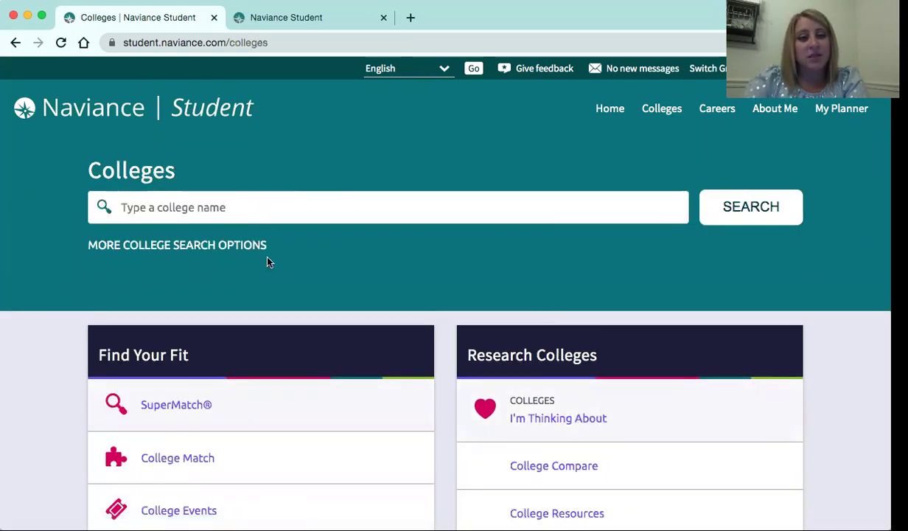
# Step: Look at the West Chester University of Pennsylvania profile in the other browser tab, and return to the Colleges page
pyautogui.click(253, 205)
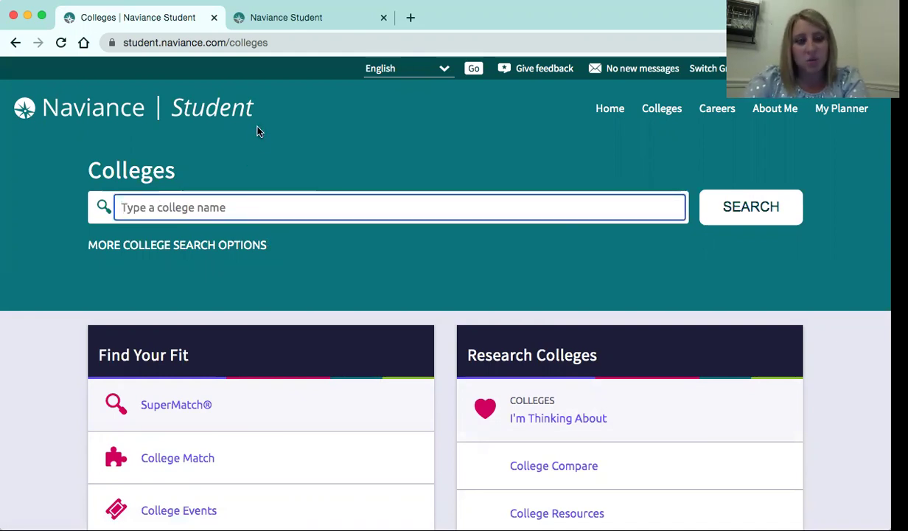
pyautogui.click(263, 20)
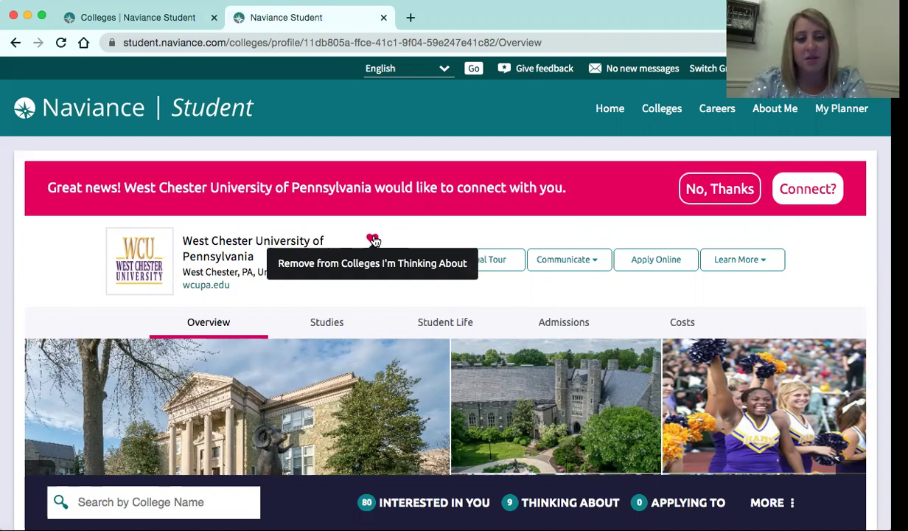
pyautogui.click(152, 22)
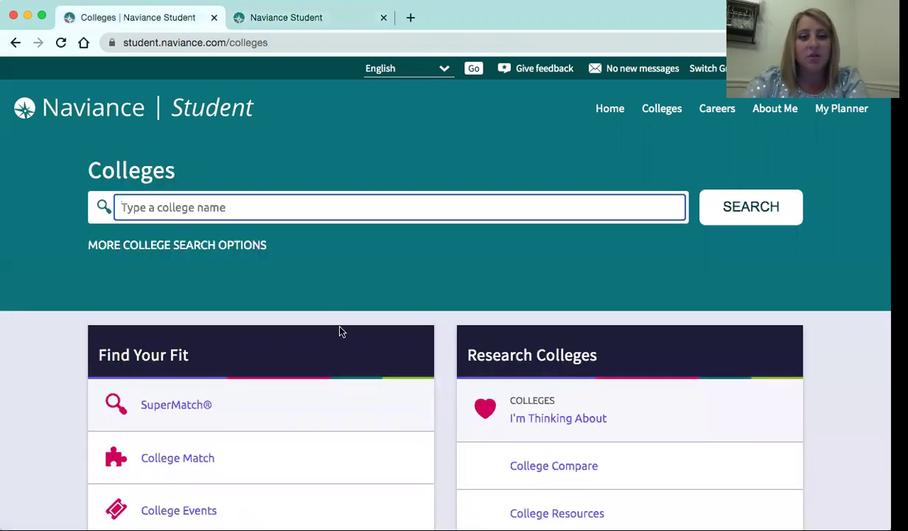
# Step: Open the SuperMatch college search from the Find Your Fit section
pyautogui.scroll(-2, 341, 332)
pyautogui.scroll(-1, 336, 283)
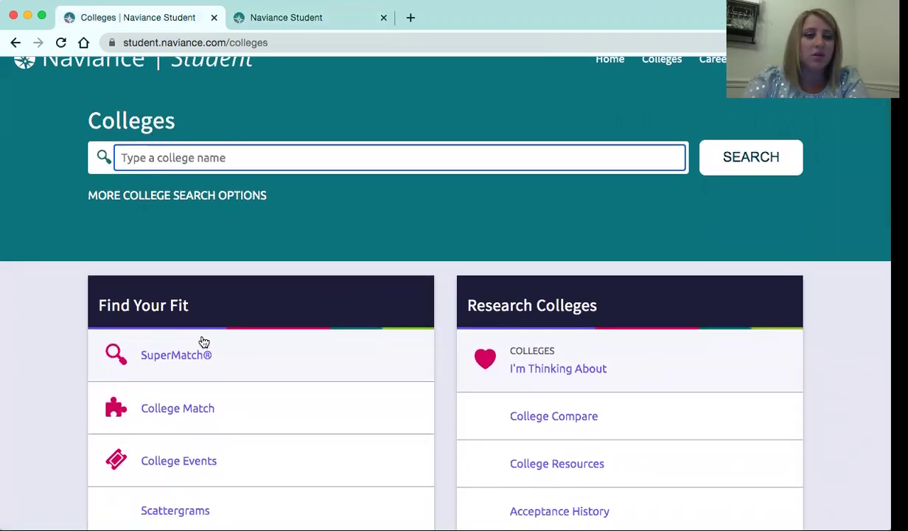
pyautogui.click(174, 363)
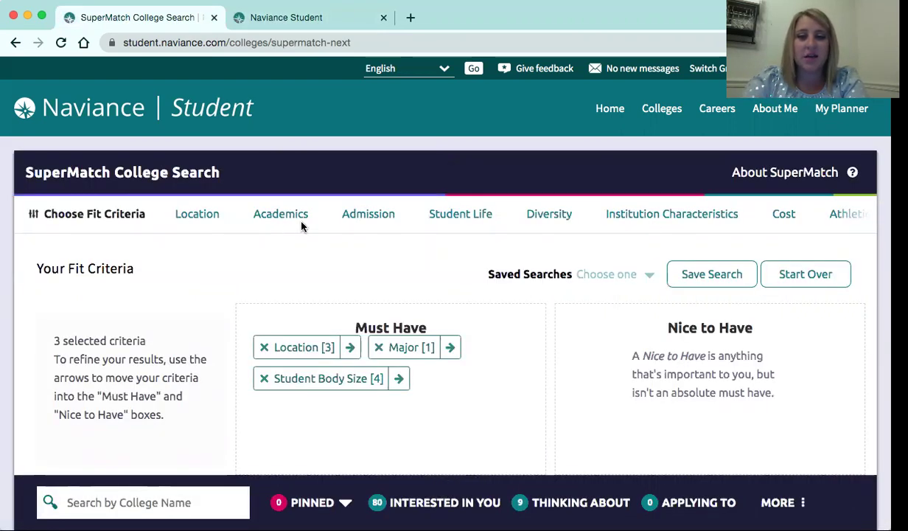
# Step: Review the selected fit criteria and the fit score, academic match and highlights of the matching colleges
pyautogui.scroll(-2, 301, 226)
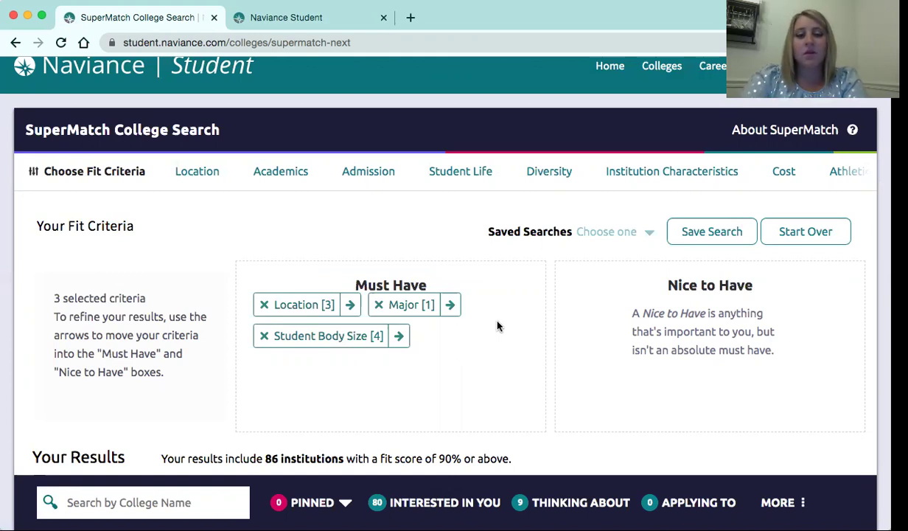
pyautogui.scroll(-5, 497, 327)
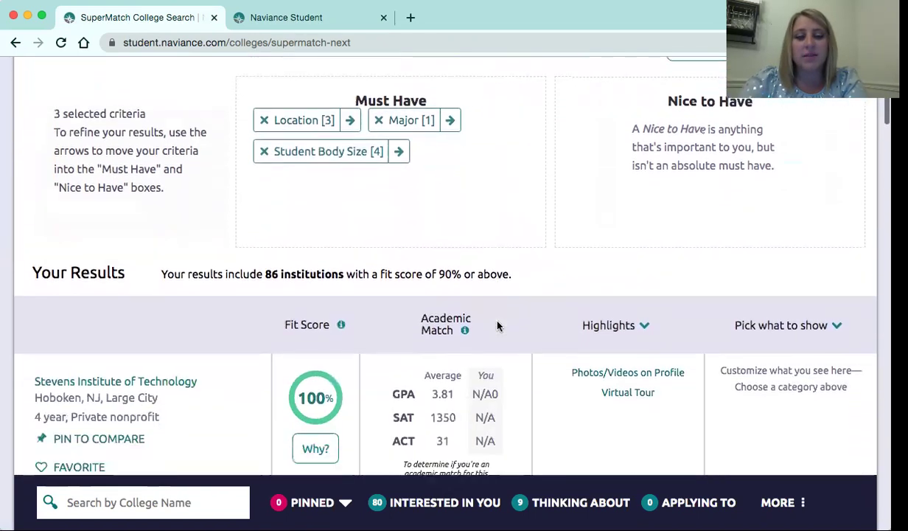
pyautogui.scroll(-2, 438, 241)
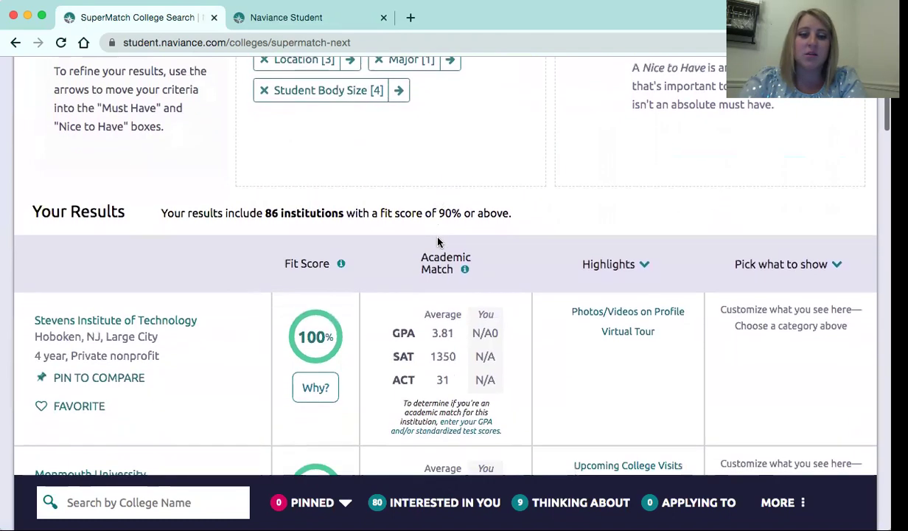
pyautogui.scroll(-2, 438, 242)
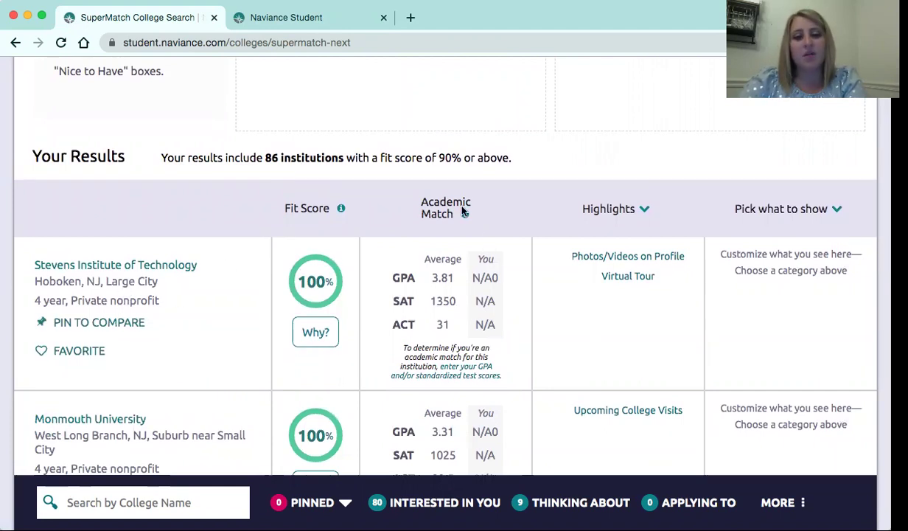
pyautogui.scroll(-1, 442, 280)
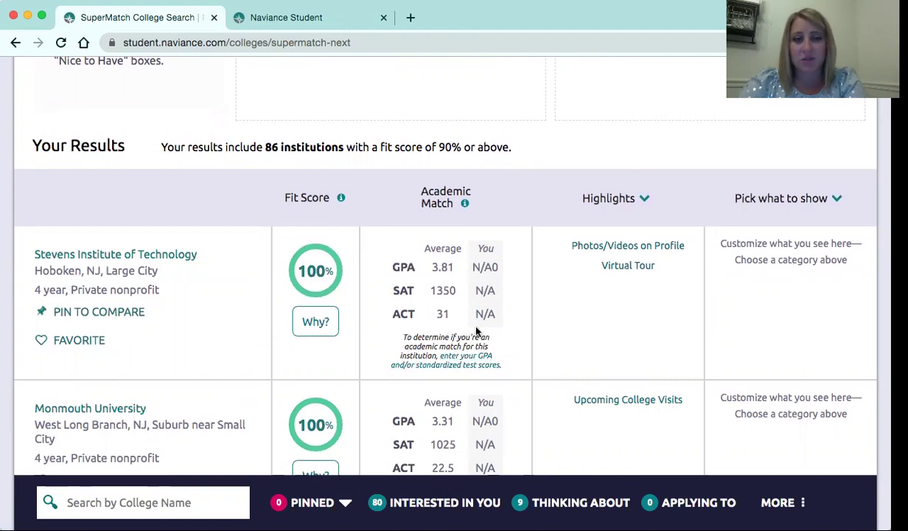
pyautogui.scroll(-1, 464, 332)
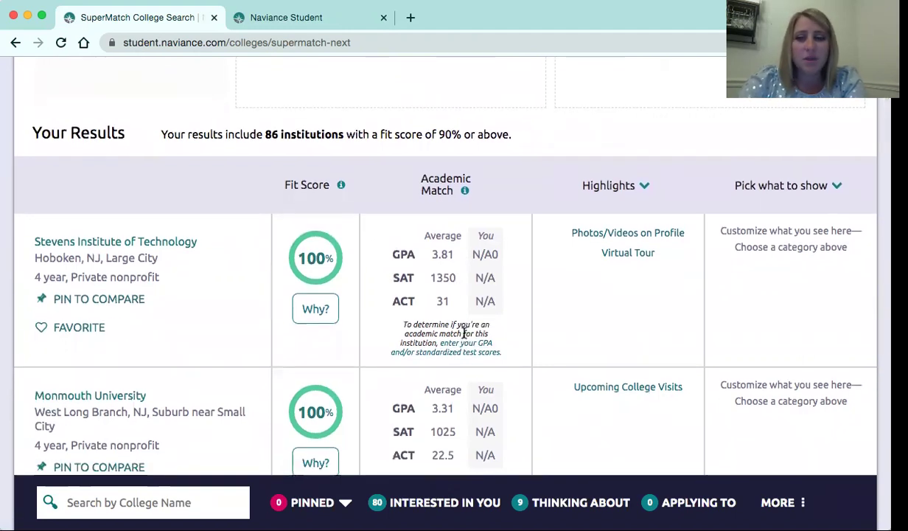
pyautogui.scroll(-3, 463, 333)
pyautogui.scroll(-5, 463, 337)
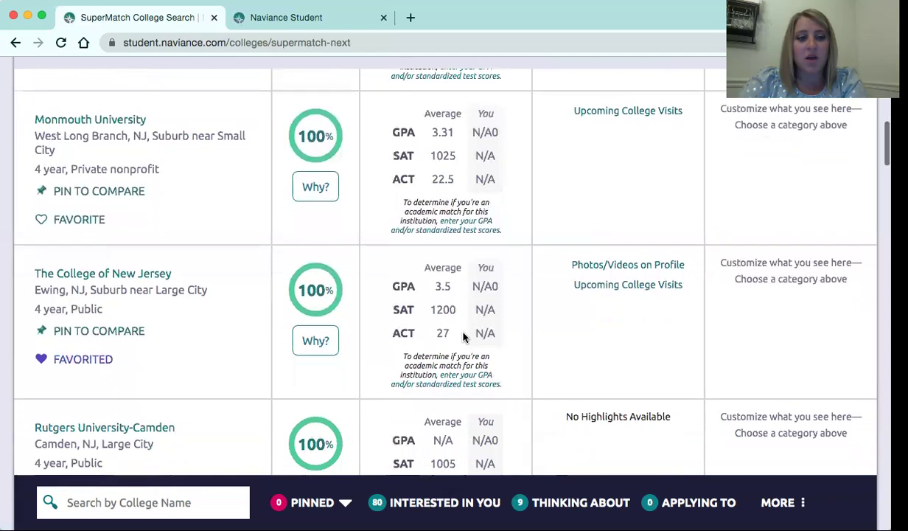
# Step: Mark East Stroudsburg University of Pennsylvania as a favorite in the SuperMatch results
pyautogui.scroll(-1, 464, 337)
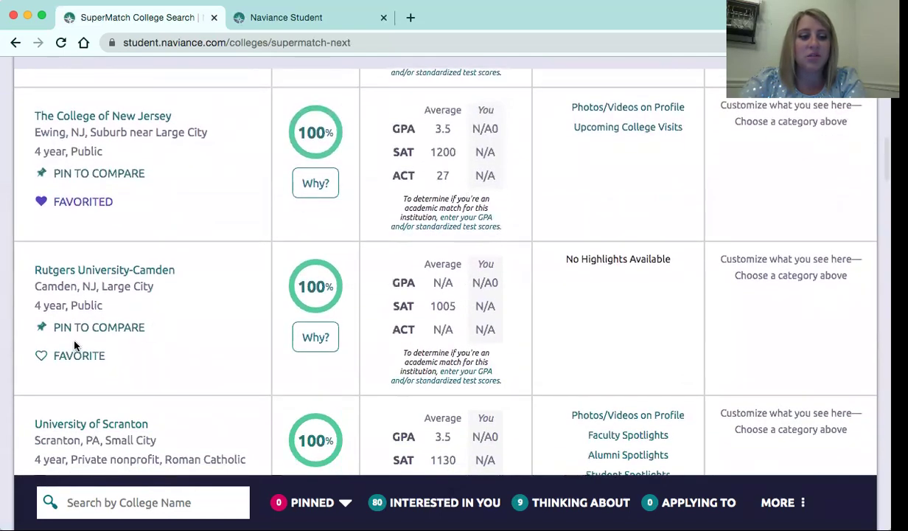
pyautogui.scroll(-3, 109, 385)
pyautogui.scroll(-5, 109, 385)
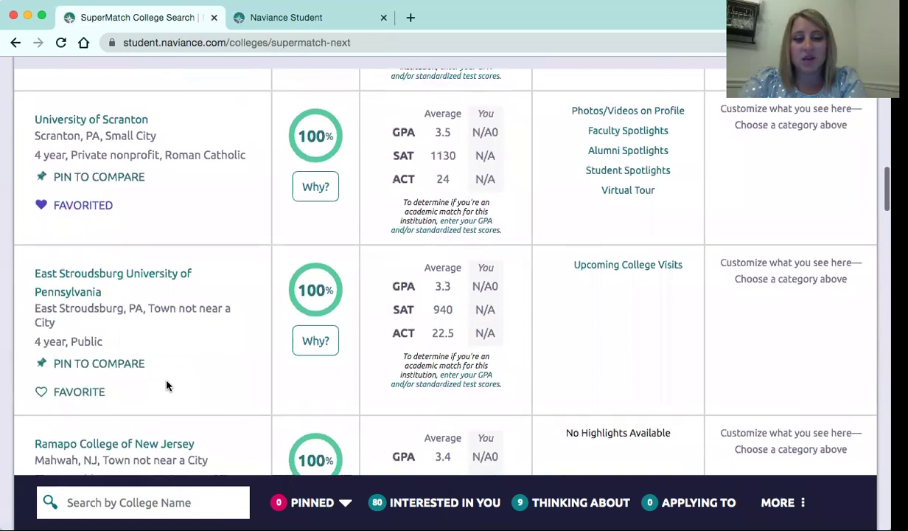
pyautogui.scroll(-1, 166, 382)
pyautogui.click(43, 363)
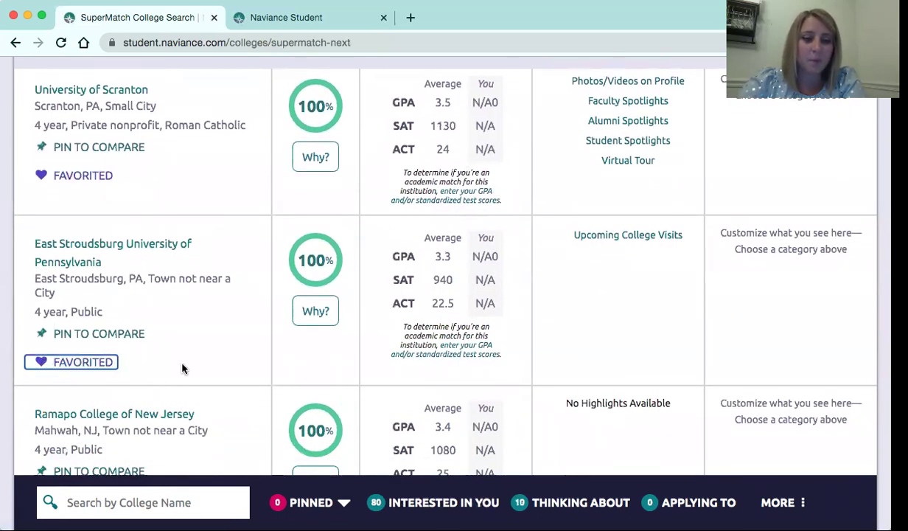
# Step: Open the list of colleges I'm thinking about
pyautogui.scroll(15, 183, 368)
pyautogui.scroll(10, 183, 369)
pyautogui.moveTo(665, 115)
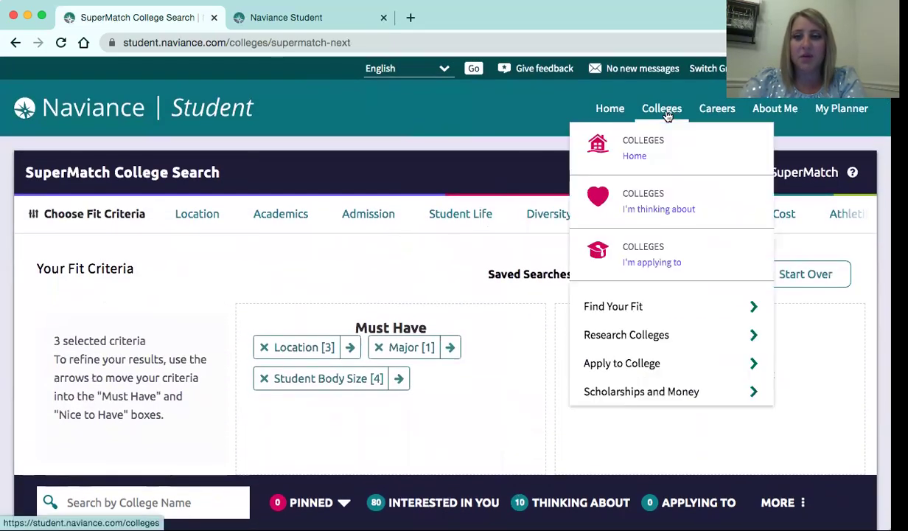
pyautogui.click(647, 210)
# Step: Examine the colleges on the list and the delivery type shown for each one
pyautogui.scroll(-1, 485, 273)
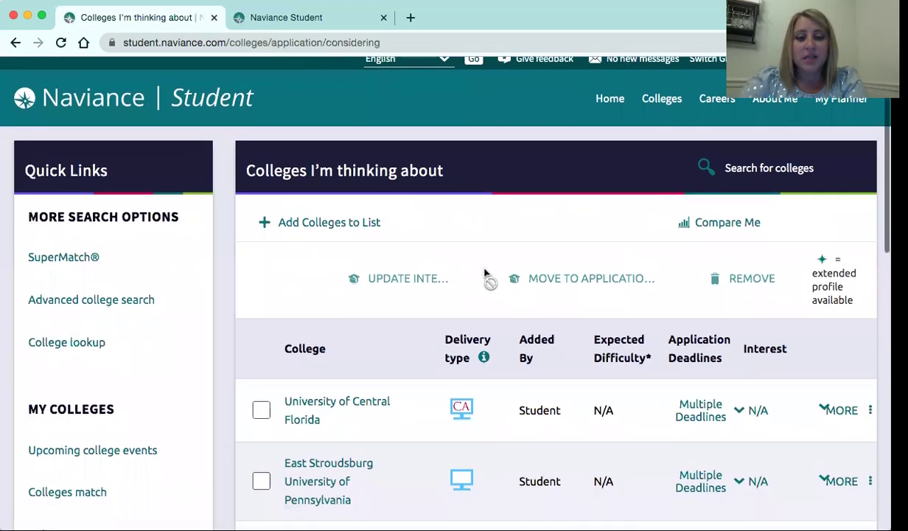
pyautogui.scroll(-1, 454, 327)
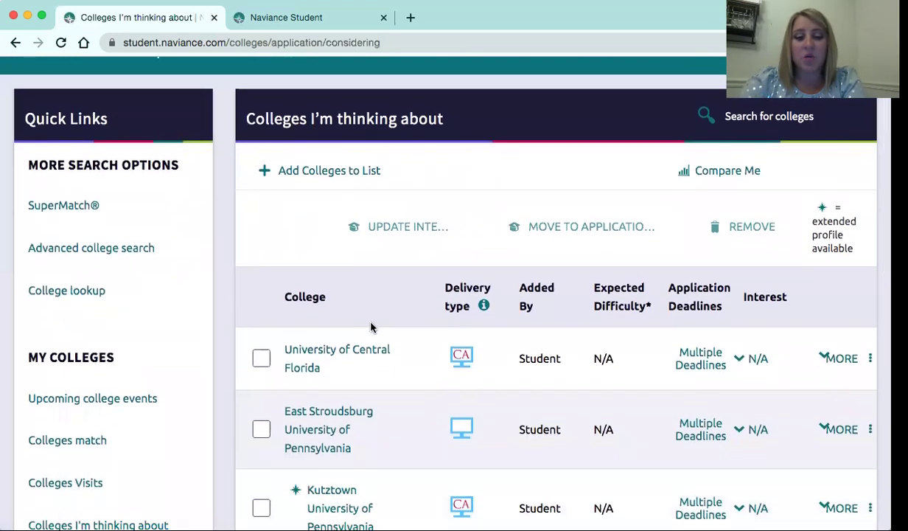
pyautogui.scroll(-1, 371, 327)
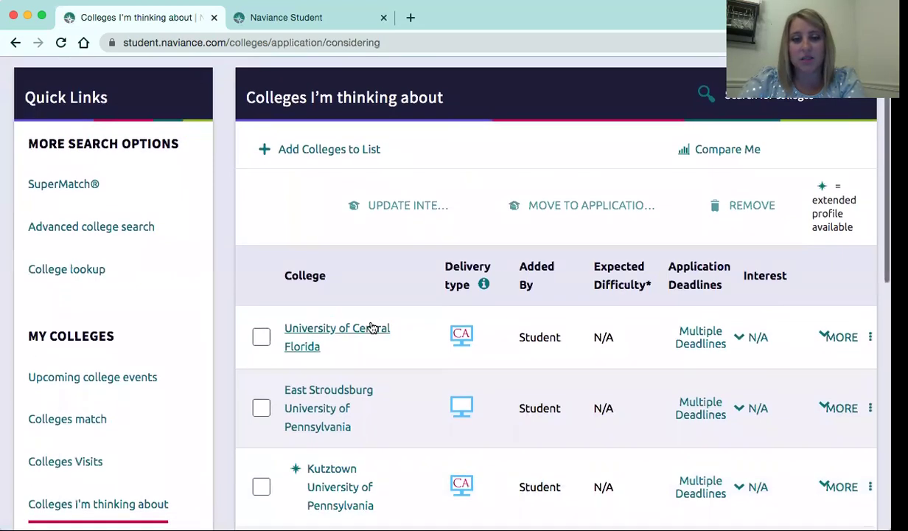
pyautogui.scroll(-1, 367, 401)
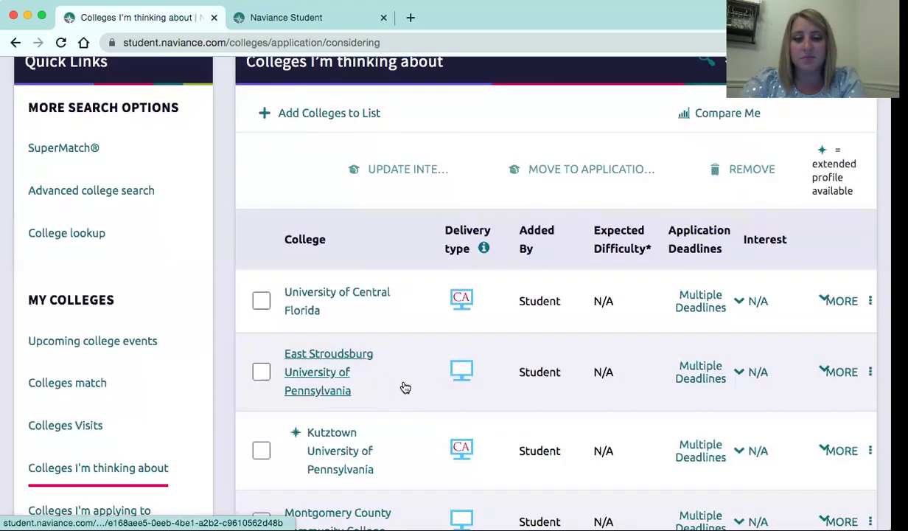
pyautogui.scroll(-3, 405, 386)
pyautogui.scroll(-1, 403, 385)
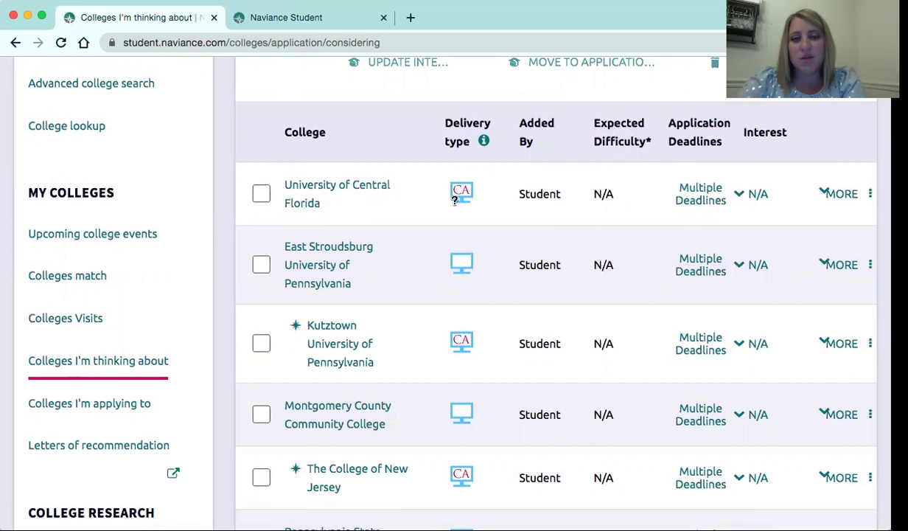
pyautogui.scroll(-1, 460, 187)
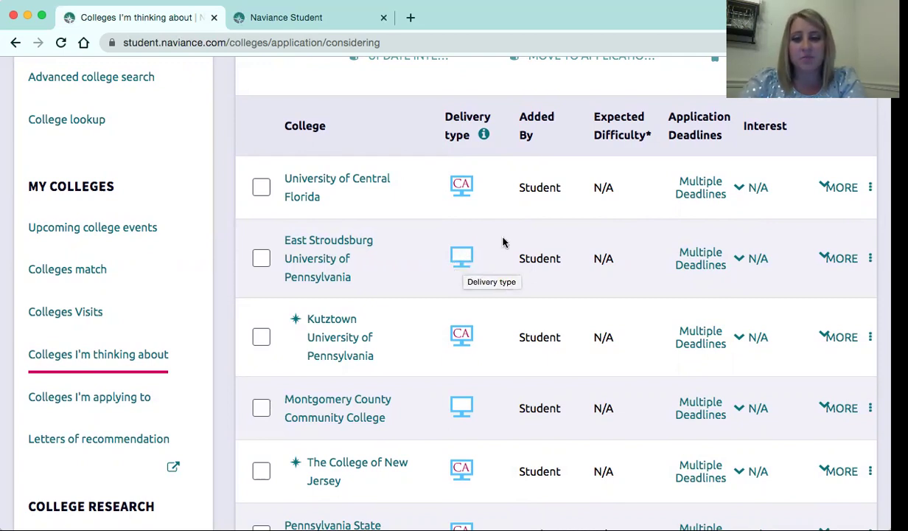
pyautogui.scroll(1, 509, 240)
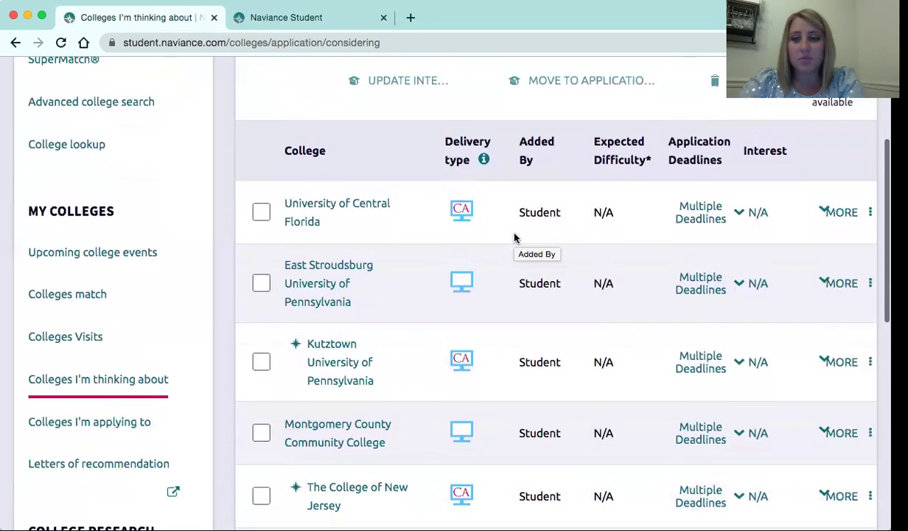
# Step: Check the application deadlines for East Stroudsburg University of Pennsylvania and close the deadline list
pyautogui.click(733, 286)
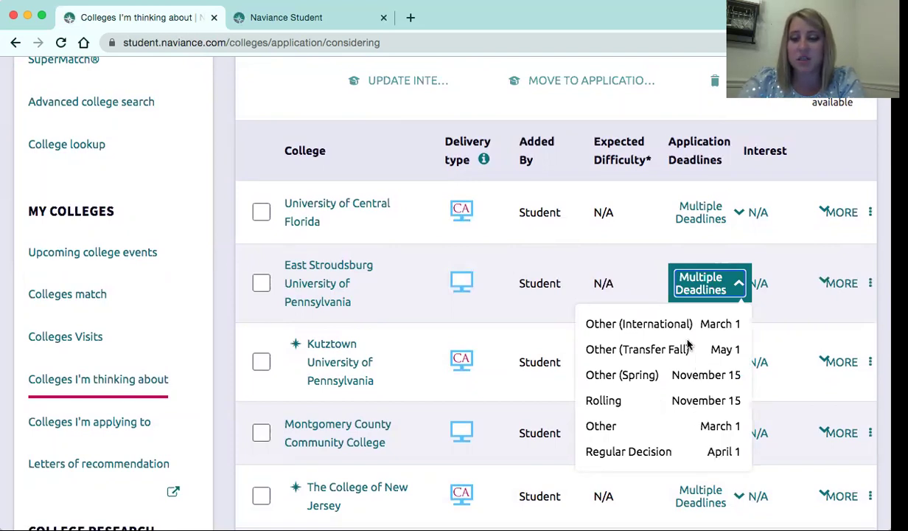
pyautogui.click(735, 287)
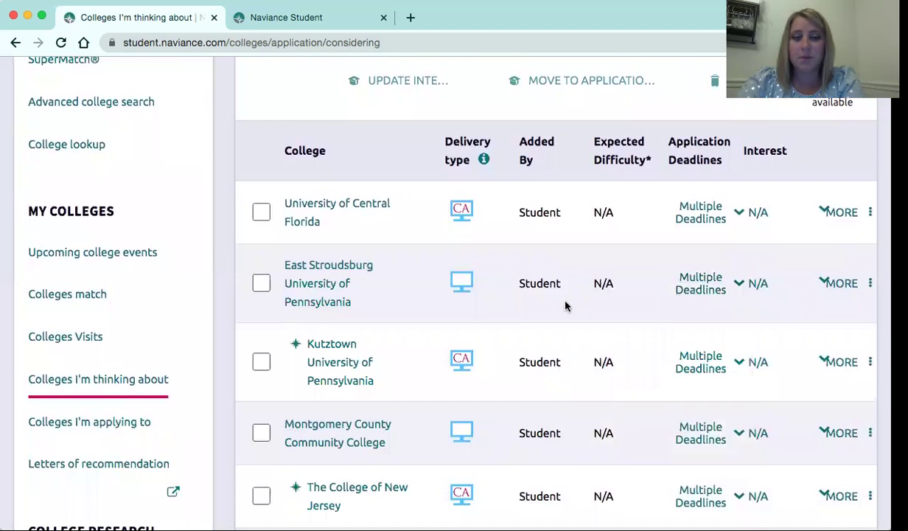
pyautogui.scroll(1, 565, 305)
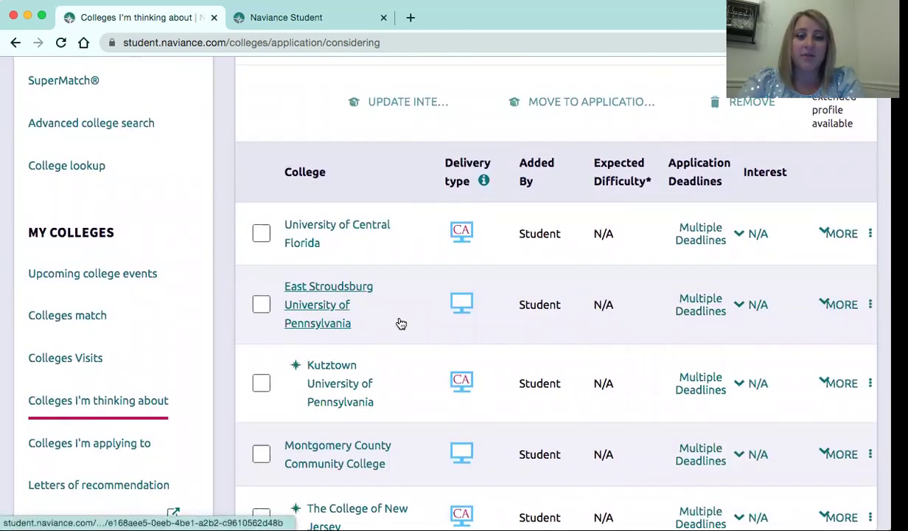
# Step: Select Kutztown University of Pennsylvania on the list and start moving it to the application list
pyautogui.scroll(-1, 400, 323)
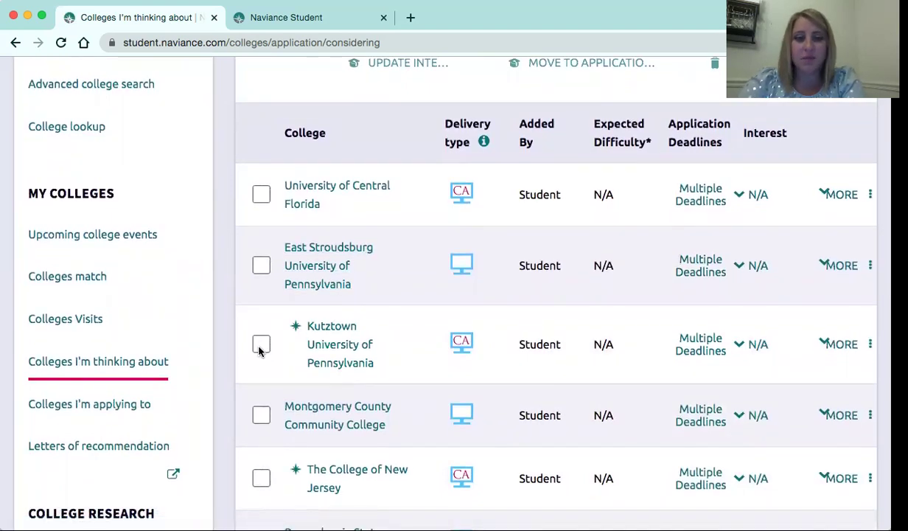
pyautogui.click(261, 347)
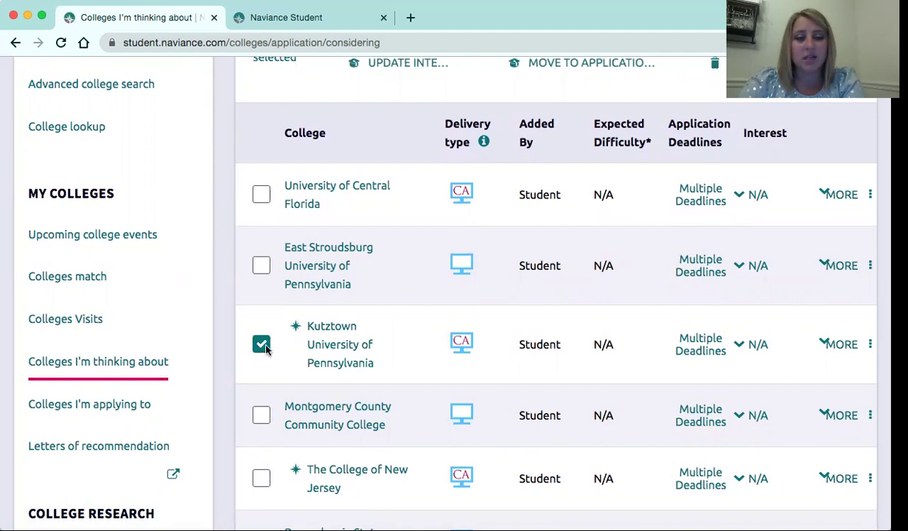
pyautogui.scroll(3, 330, 334)
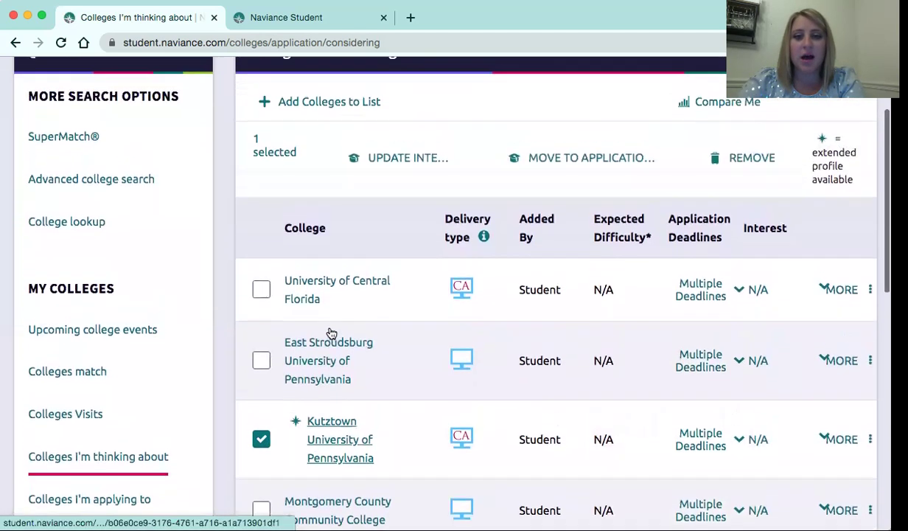
pyautogui.click(563, 157)
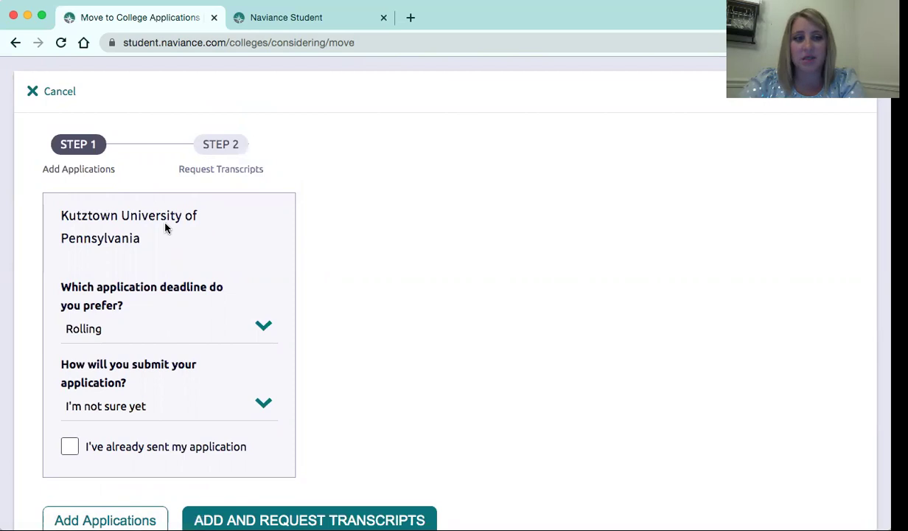
# Step: Set the Kutztown application deadline to Other (Rolling Decision - Fall) June 1 and the submission method to Via Common App
pyautogui.scroll(-1, 165, 229)
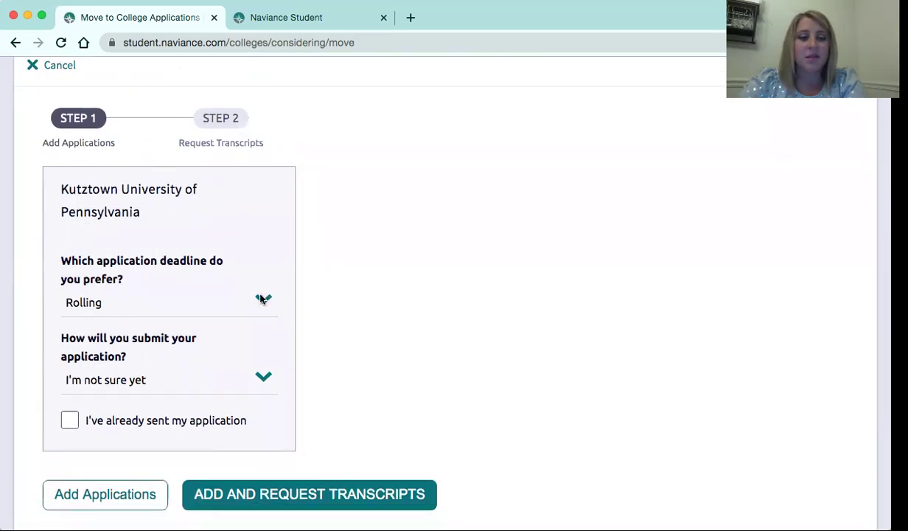
pyautogui.click(262, 298)
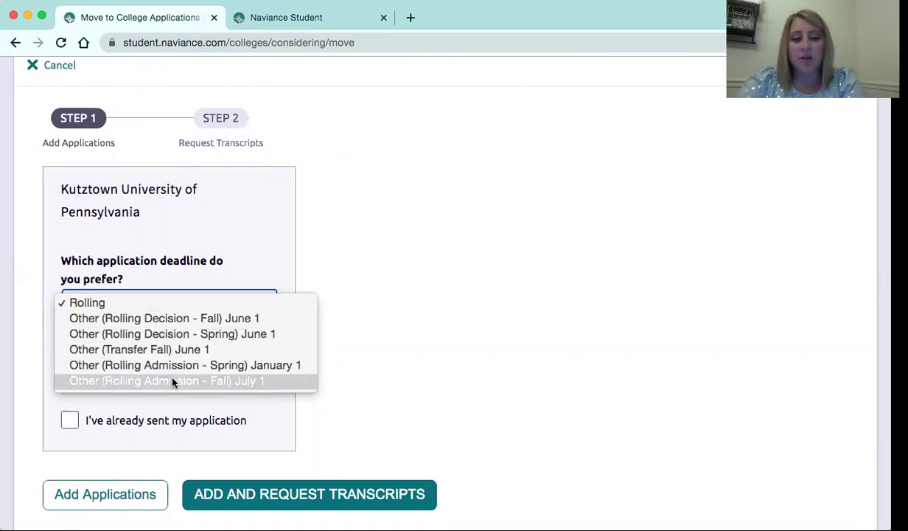
pyautogui.click(185, 324)
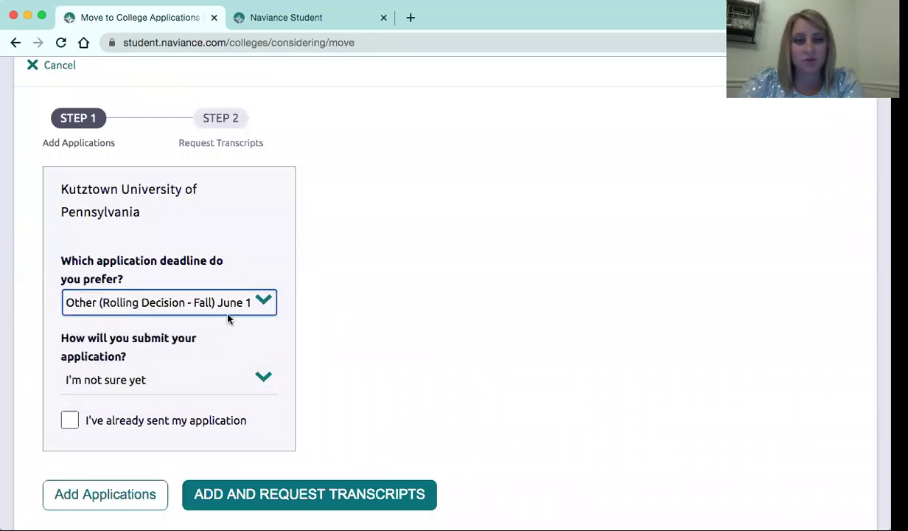
pyautogui.scroll(-1, 227, 318)
pyautogui.scroll(-2, 228, 319)
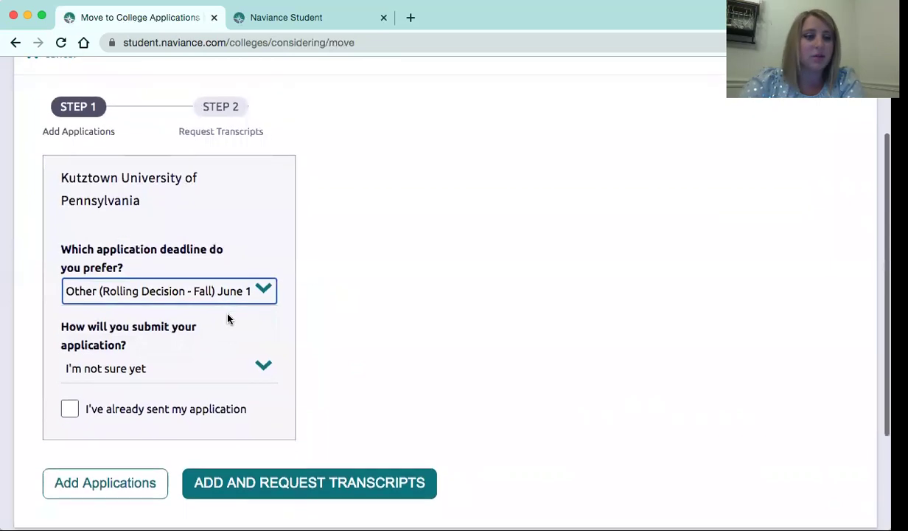
pyautogui.click(261, 354)
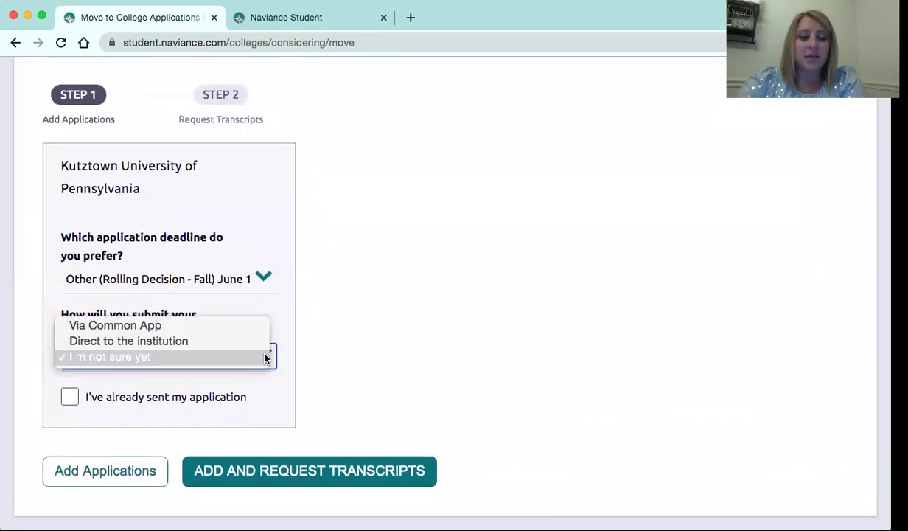
pyautogui.click(196, 328)
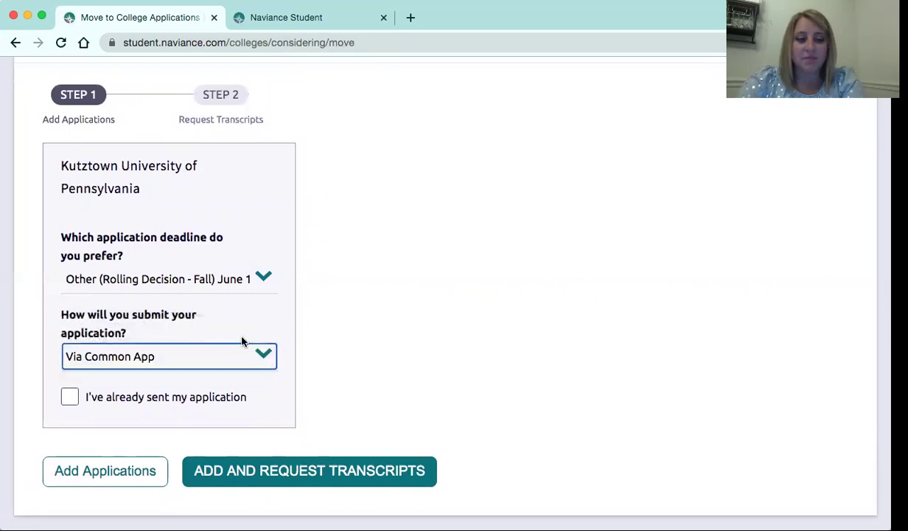
# Step: Add the Kutztown University of Pennsylvania application and continue to its transcript request
pyautogui.scroll(-1, 240, 341)
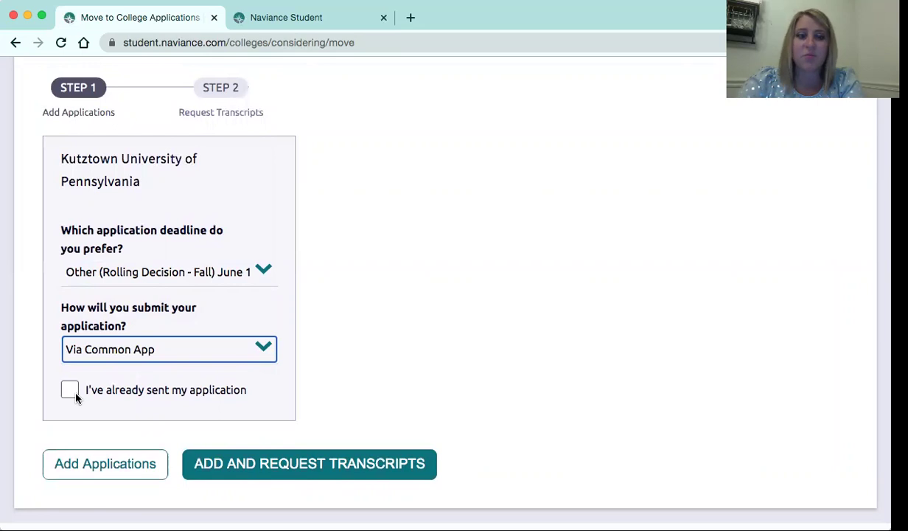
pyautogui.scroll(-1, 118, 420)
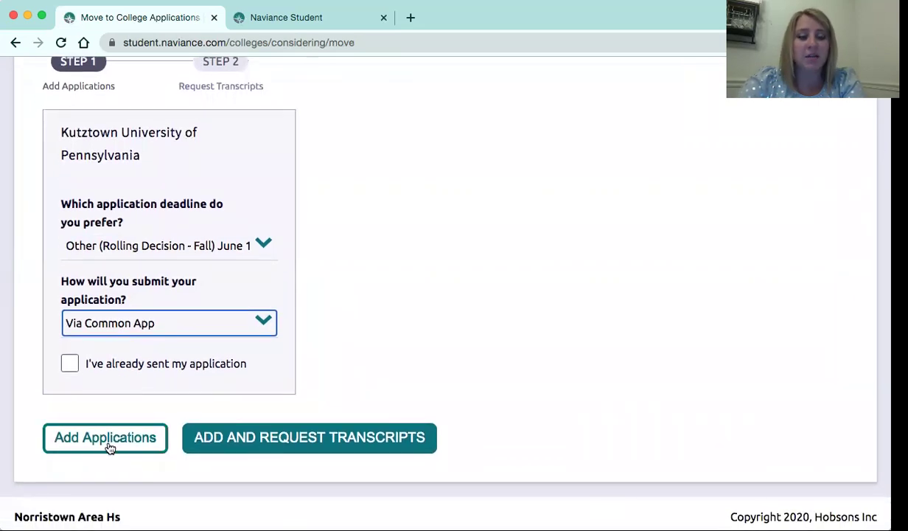
pyautogui.click(70, 362)
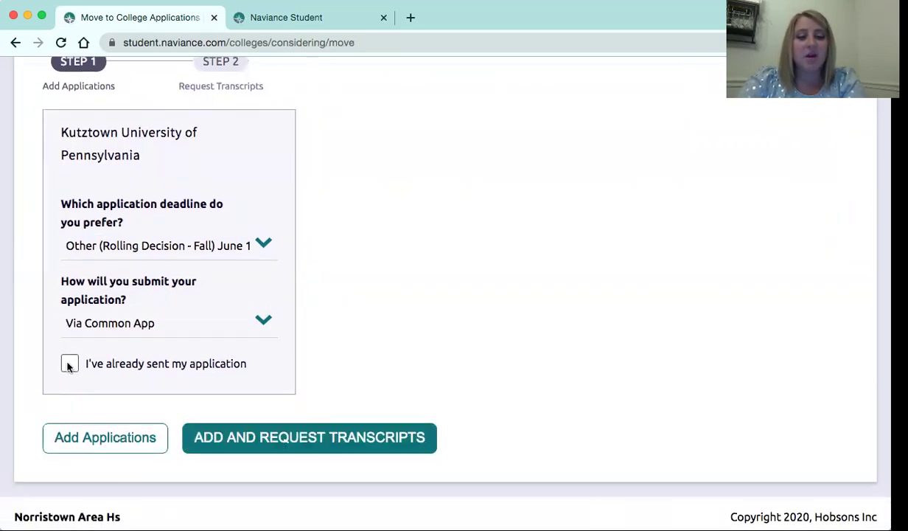
pyautogui.click(253, 440)
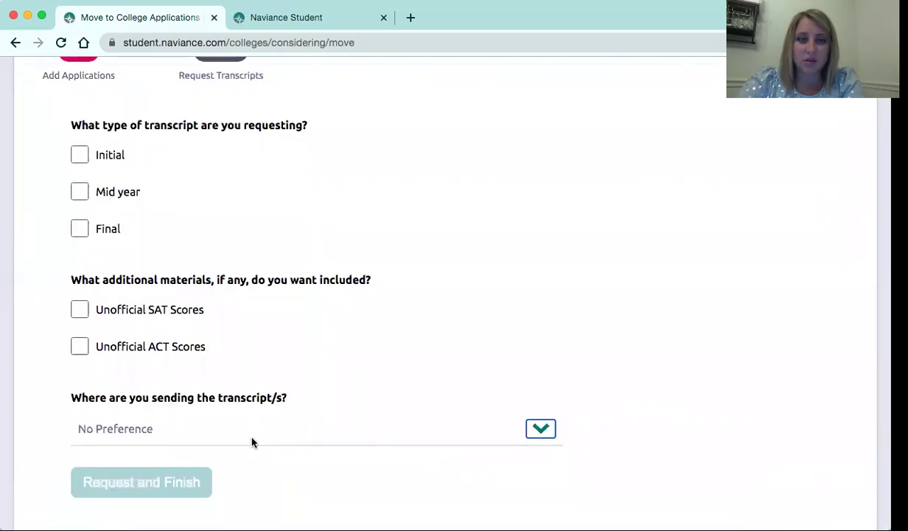
# Step: Choose the Initial and Mid year transcripts for the request
pyautogui.scroll(2, 255, 385)
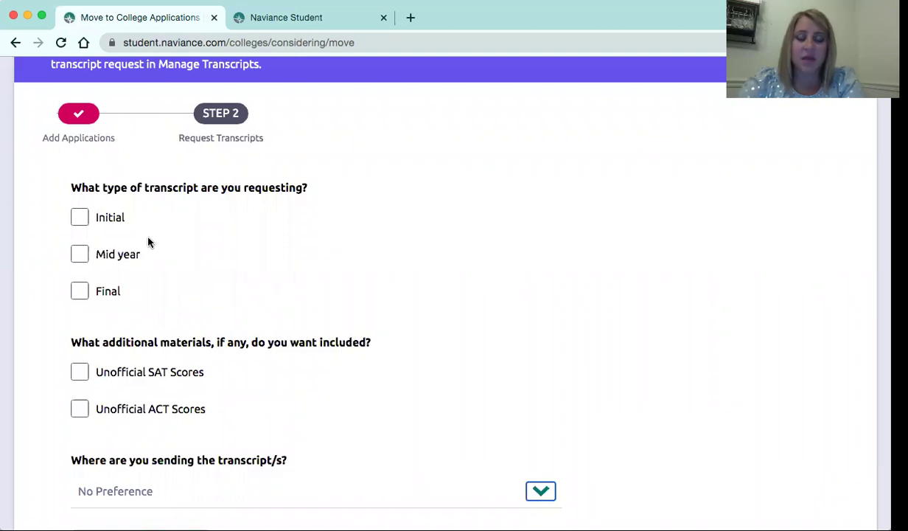
pyautogui.click(82, 256)
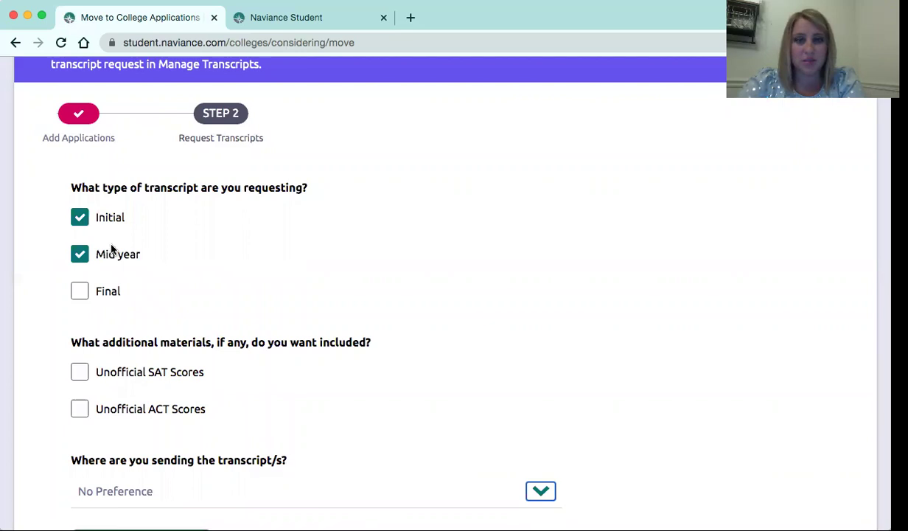
pyautogui.scroll(-1, 111, 249)
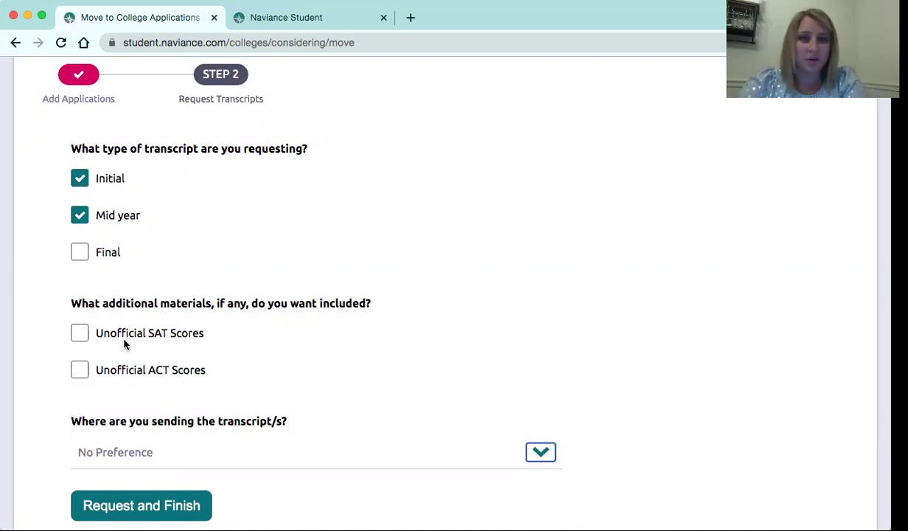
pyautogui.scroll(-2, 101, 344)
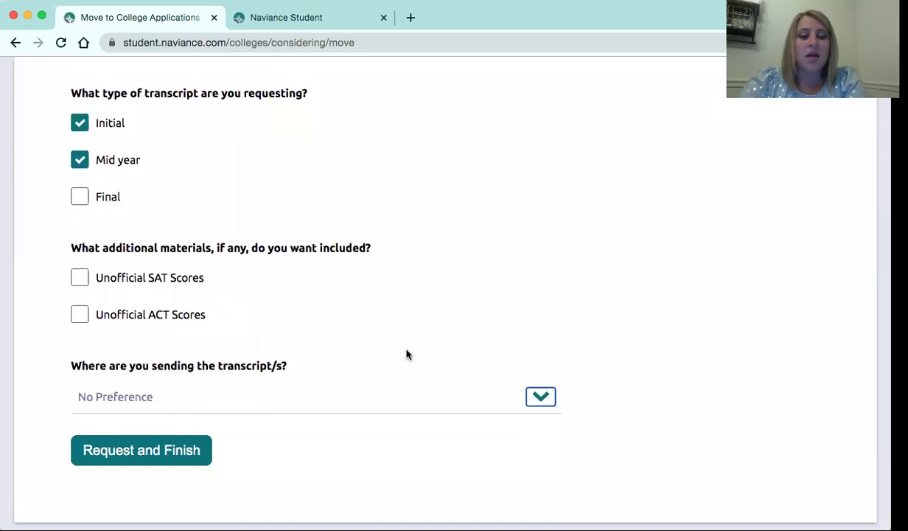
# Step: Search the transcript destinations for "kutztown" and close the destination search
pyautogui.click(542, 398)
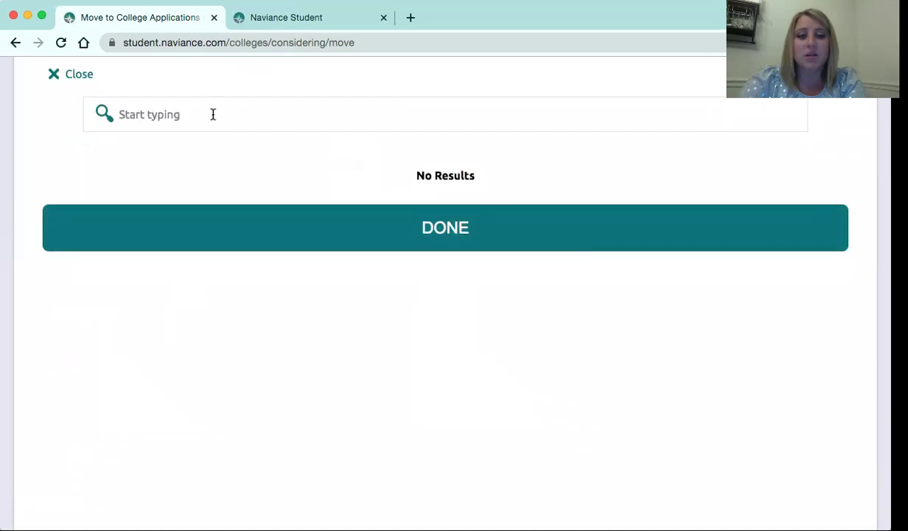
pyautogui.click(286, 120)
pyautogui.write('jut')
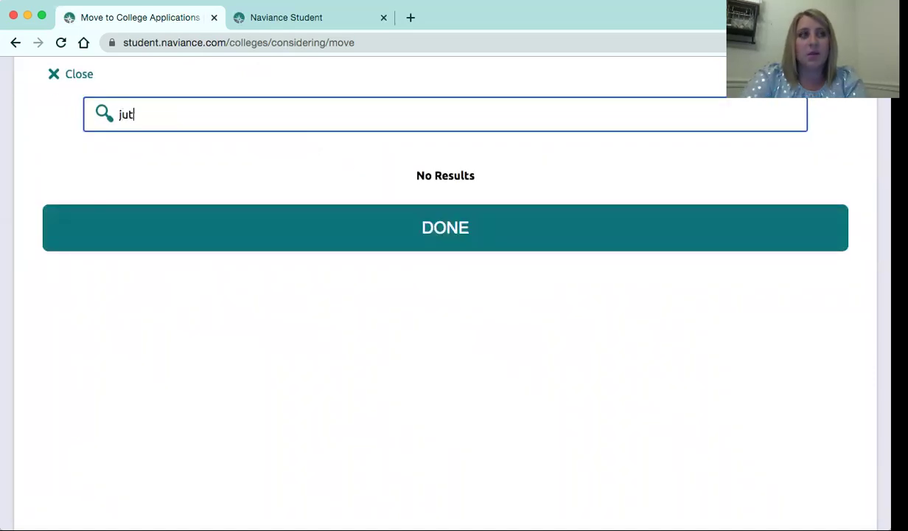
pyautogui.press('BackSpace')
pyautogui.press('BackSpace')
pyautogui.press('BackSpace')
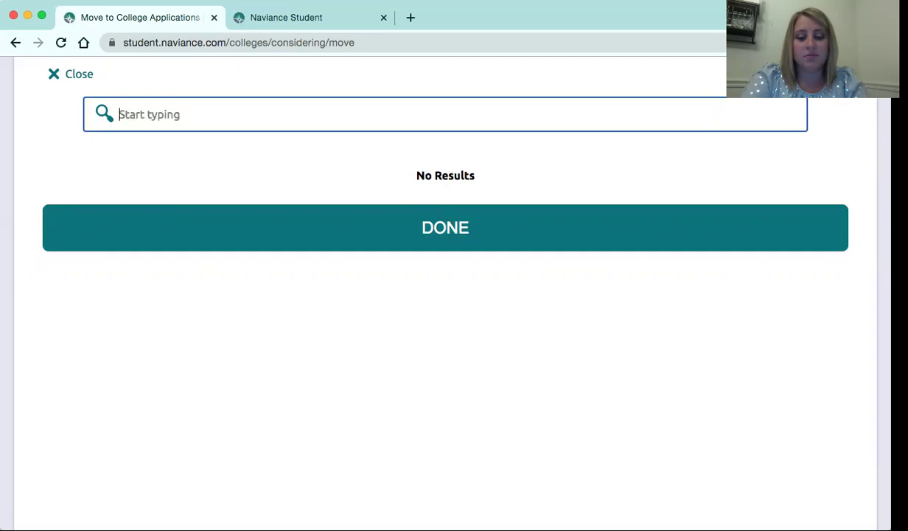
pyautogui.write('kutztown')
pyautogui.click(448, 232)
pyautogui.scroll(2, 233, 253)
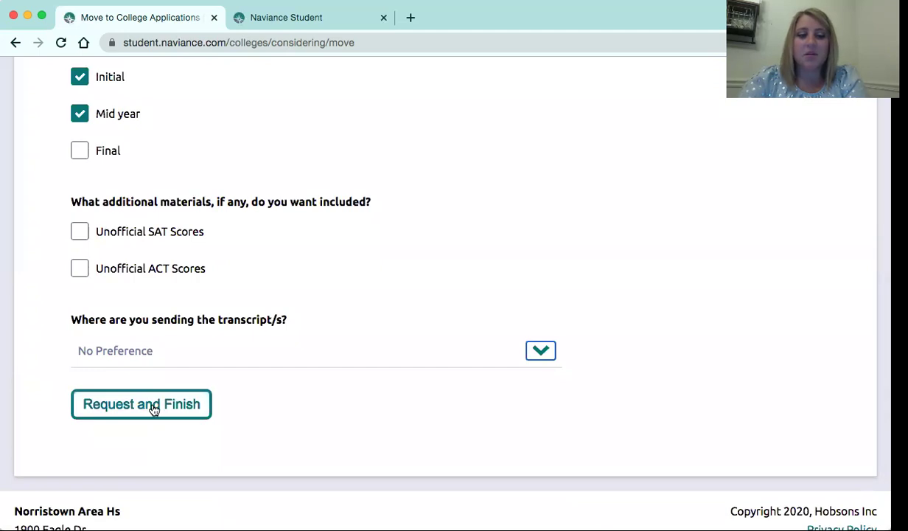
# Step: Submit the transcript request to finish adding the application and dismiss the confirmation message
pyautogui.click(151, 407)
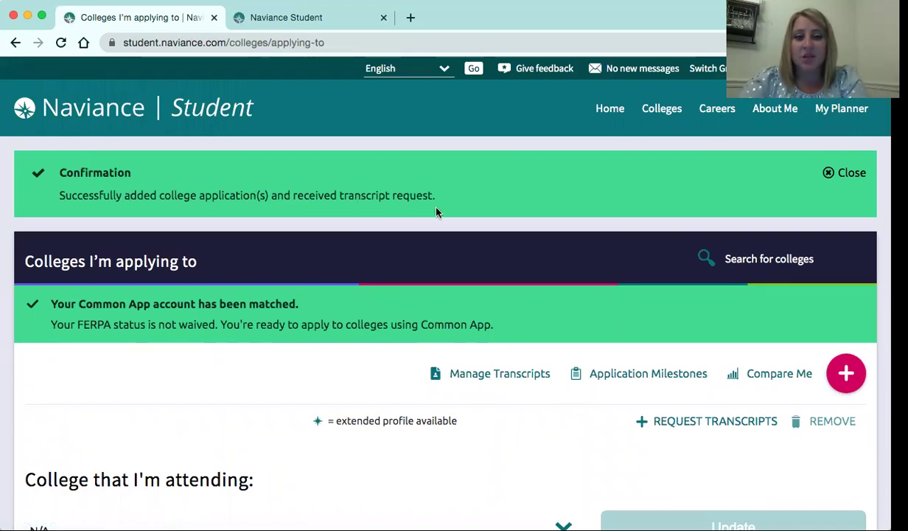
pyautogui.click(827, 176)
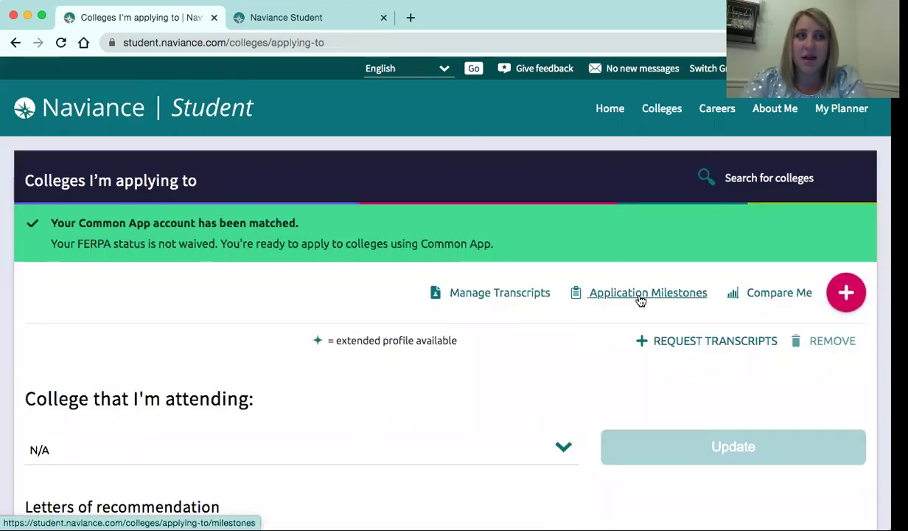
# Step: Open the application milestones and look over the progress status of each college being applied to
pyautogui.click(641, 301)
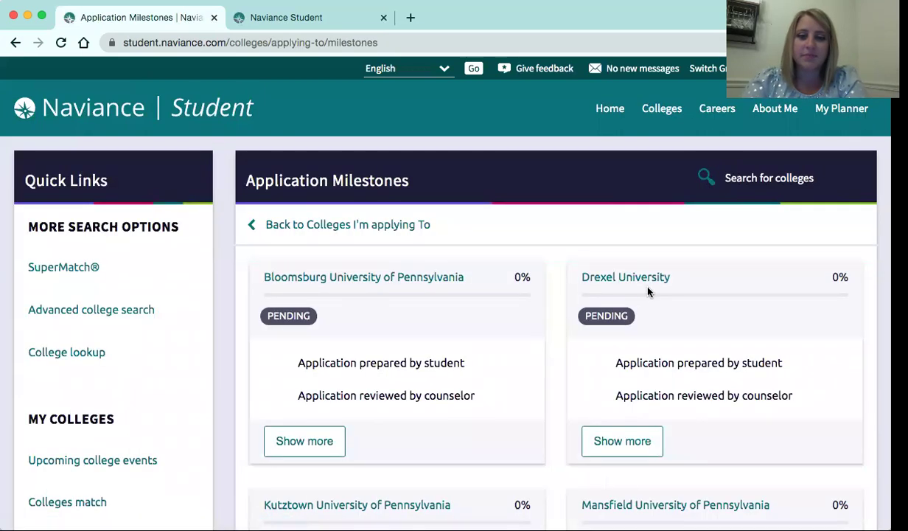
pyautogui.scroll(-1, 392, 330)
pyautogui.scroll(-1, 392, 330)
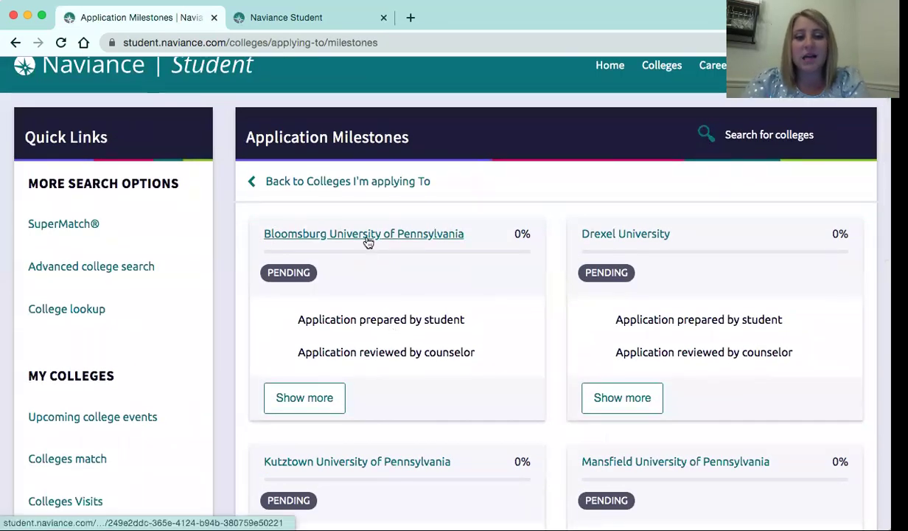
pyautogui.scroll(-2, 649, 331)
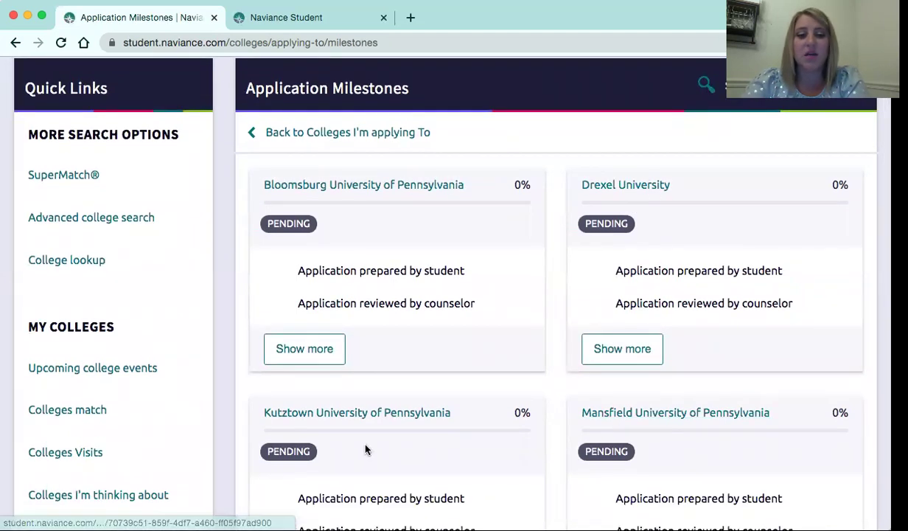
pyautogui.scroll(-1, 362, 445)
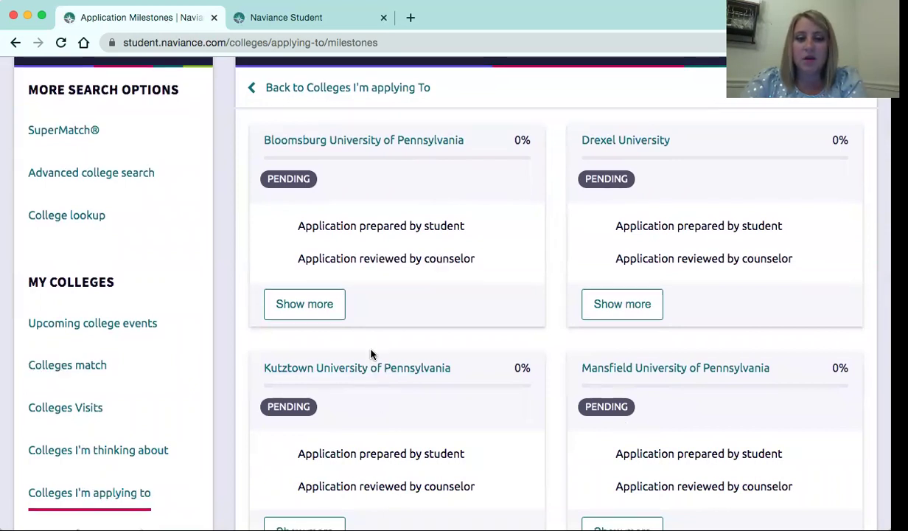
pyautogui.scroll(-1, 371, 353)
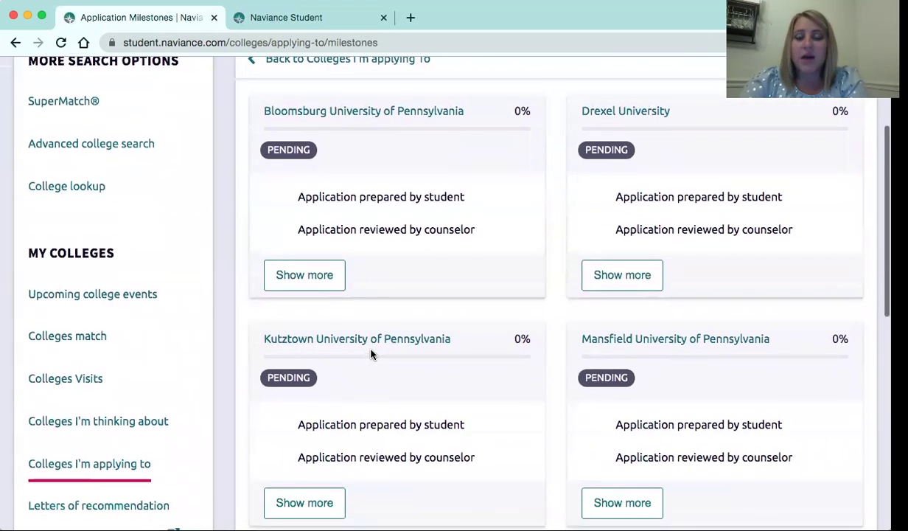
# Step: Expand all milestones for Bloomsburg University of Pennsylvania, review them and collapse the list again
pyautogui.click(304, 283)
pyautogui.scroll(2, 339, 184)
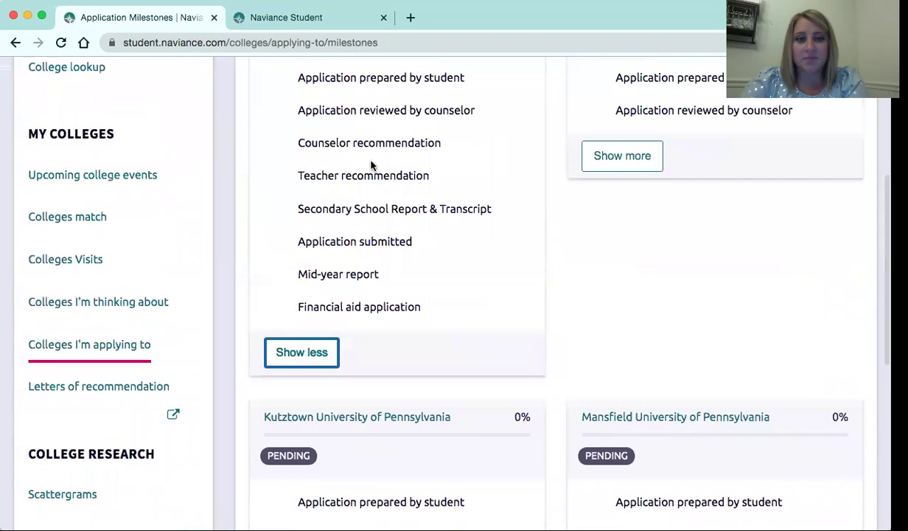
pyautogui.scroll(4, 371, 165)
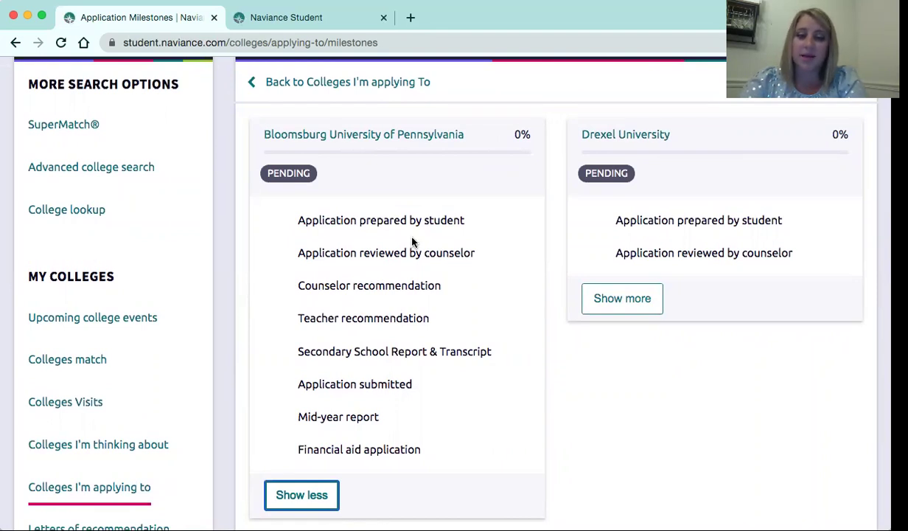
pyautogui.click(295, 496)
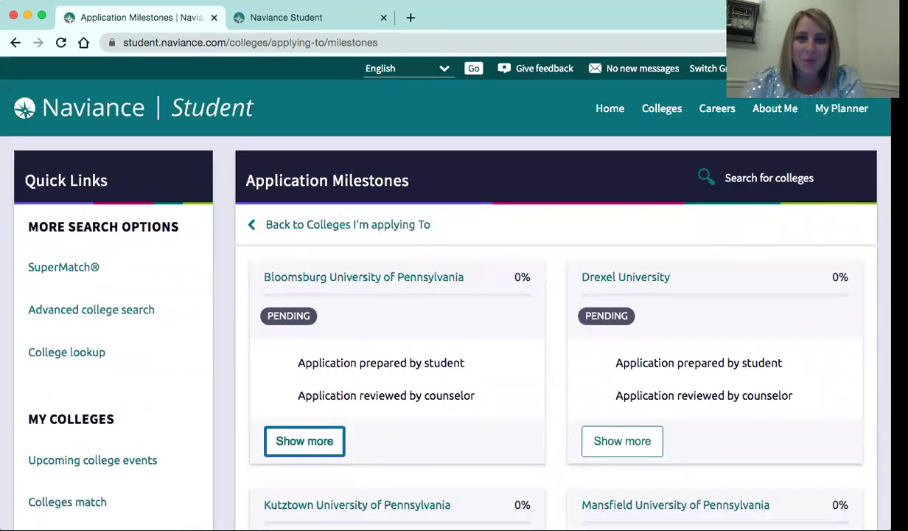